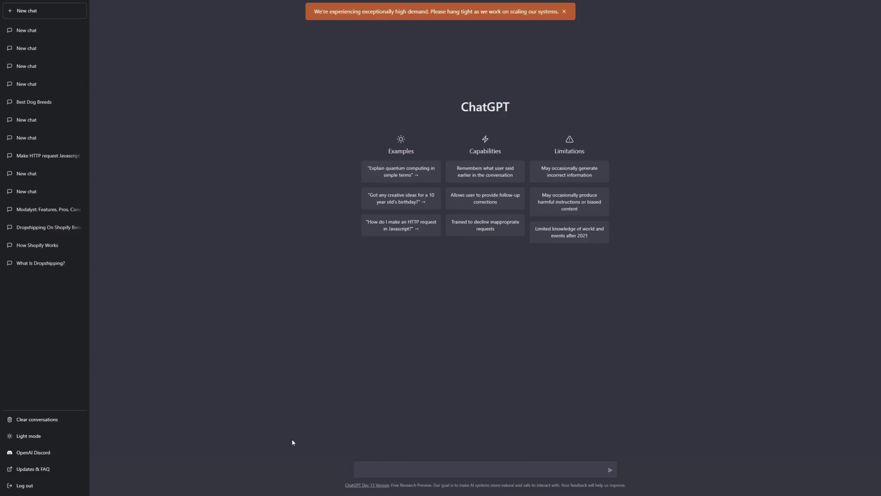
Paste and send the prompt for a 500-word blog post on the best dog breeds for first-time owners
{"action": "type", "text": "Write me a 500 word blog on the best dog breeds for first-time dog owners"}
{"action": "key", "text": "BackSpace"}
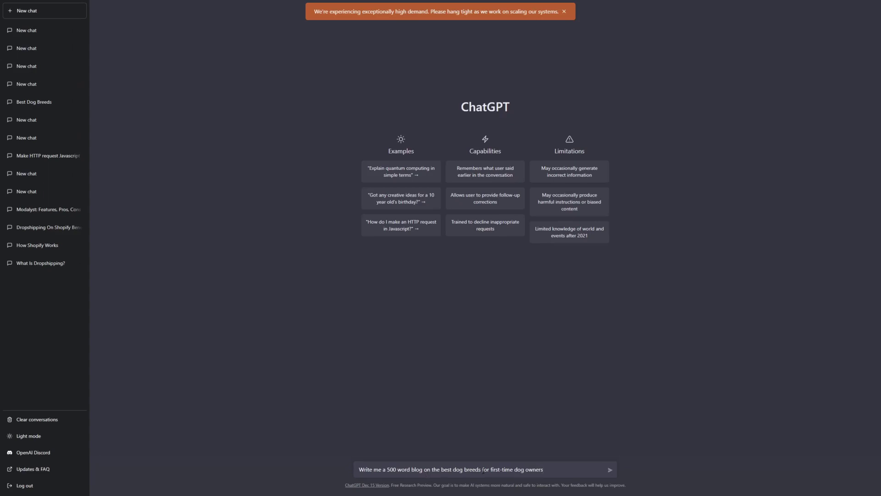
{"action": "key", "text": "Return"}
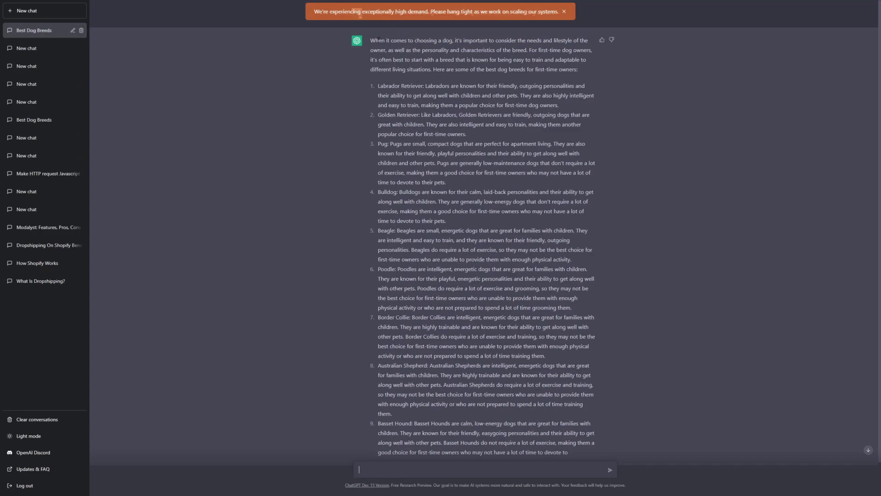
{"action": "left_click_drag", "start_coordinate": [370, 40], "coordinate": [576, 422]}
{"action": "scroll", "coordinate": [462, 185], "scroll_direction": "up", "scroll_amount": 1}
{"action": "scroll", "coordinate": [358, 11], "scroll_direction": "down", "scroll_amount": 1}
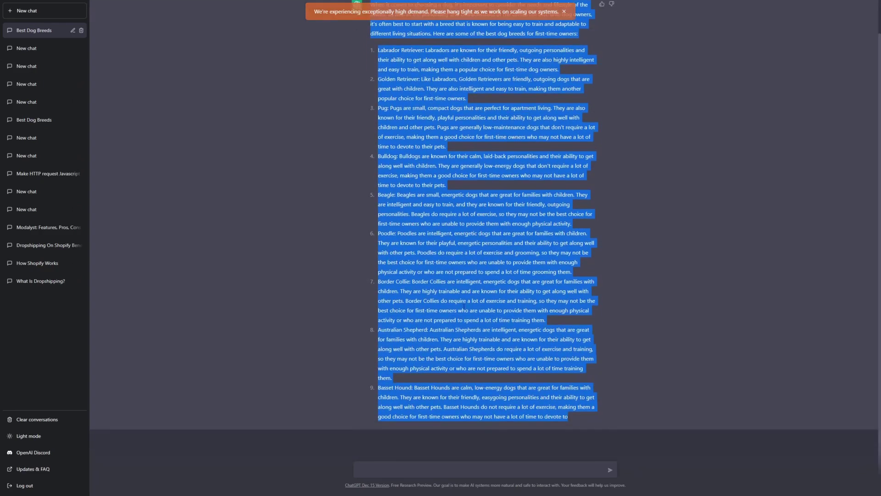
{"action": "left_click", "coordinate": [442, 297]}
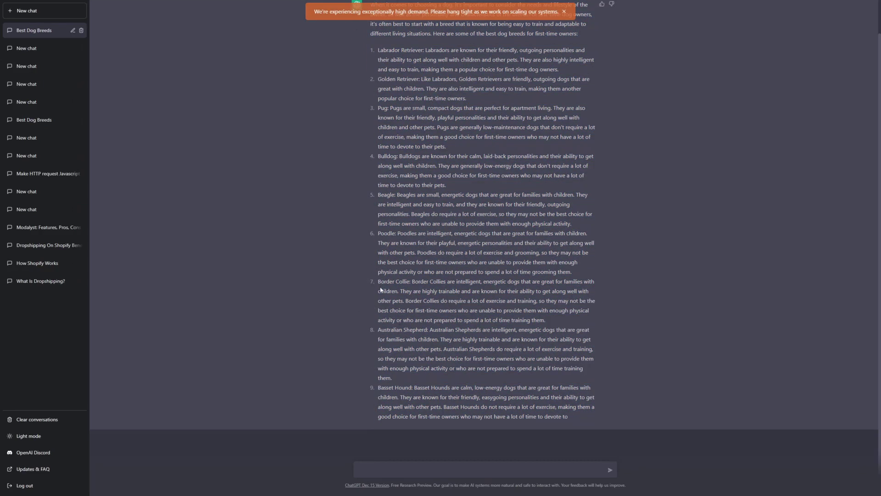
{"action": "scroll", "coordinate": [467, 379], "scroll_direction": "up", "scroll_amount": 1}
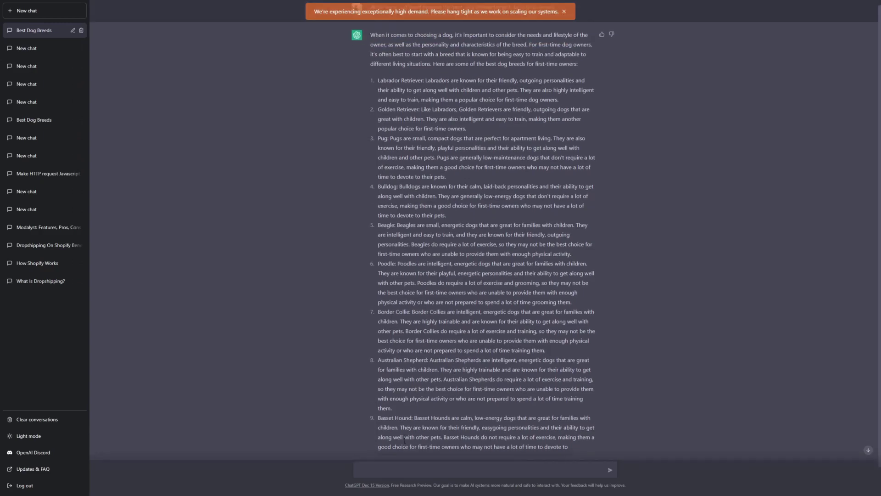
{"action": "scroll", "coordinate": [401, 466], "scroll_direction": "down", "scroll_amount": 1}
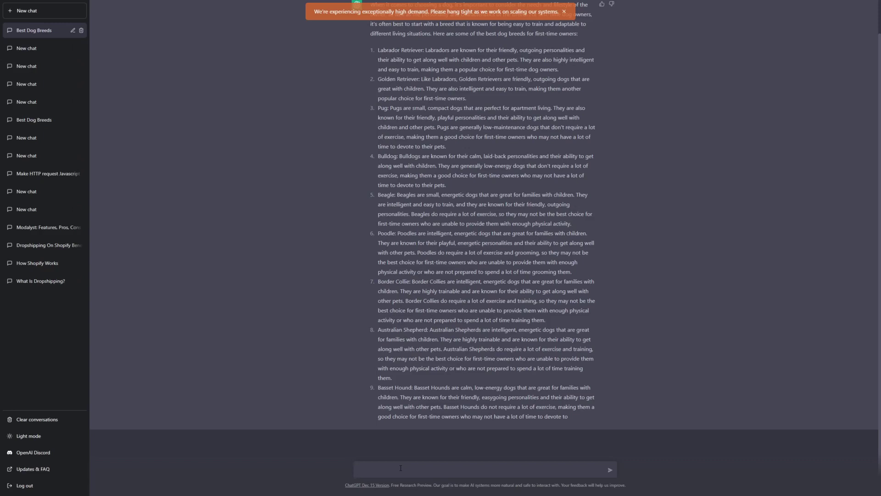
Send 'Format the above in H1 and H2' and review the H1 title and nine numbered breed headings
{"action": "type", "text": "mat the above in H1 and H2"}
{"action": "key", "text": "Return"}
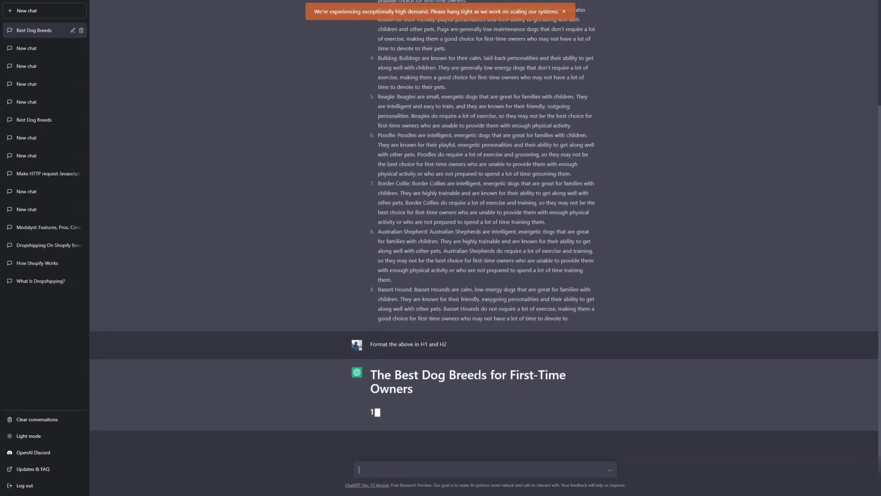
{"action": "scroll", "coordinate": [466, 368], "scroll_direction": "up", "scroll_amount": 3}
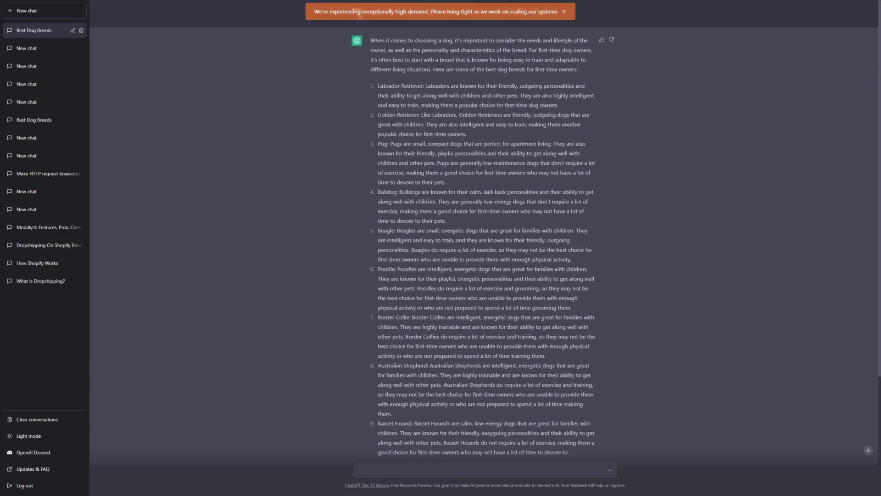
{"action": "scroll", "coordinate": [404, 52], "scroll_direction": "down", "scroll_amount": 5}
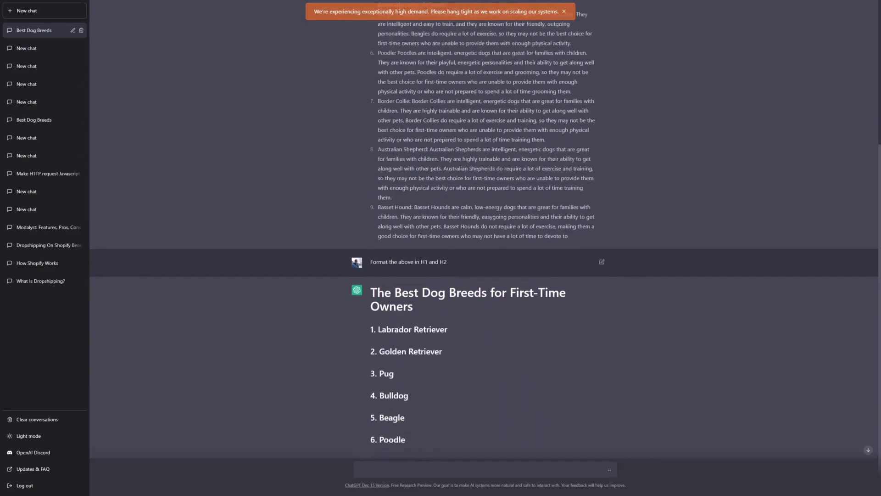
{"action": "scroll", "coordinate": [420, 236], "scroll_direction": "up", "scroll_amount": 3}
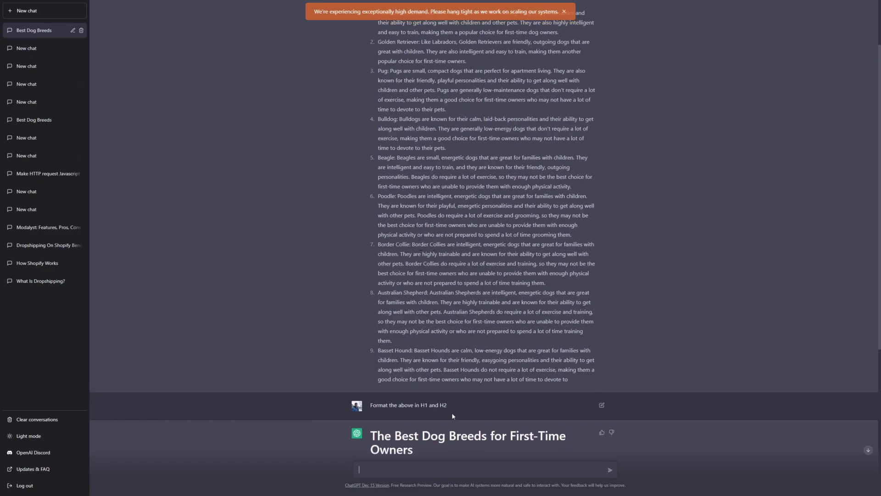
{"action": "scroll", "coordinate": [459, 384], "scroll_direction": "down", "scroll_amount": 4}
{"action": "scroll", "coordinate": [459, 384], "scroll_direction": "up", "scroll_amount": 4}
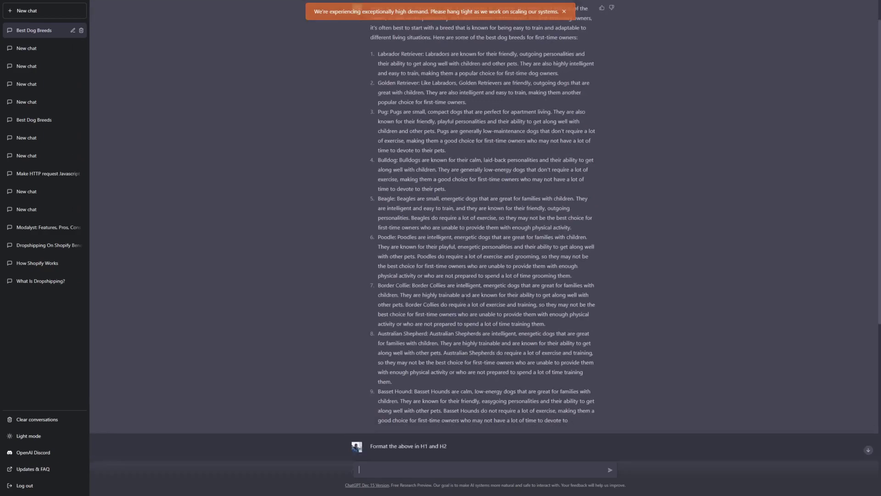
{"action": "scroll", "coordinate": [459, 385], "scroll_direction": "down", "scroll_amount": 1}
{"action": "scroll", "coordinate": [461, 347], "scroll_direction": "down", "scroll_amount": 5}
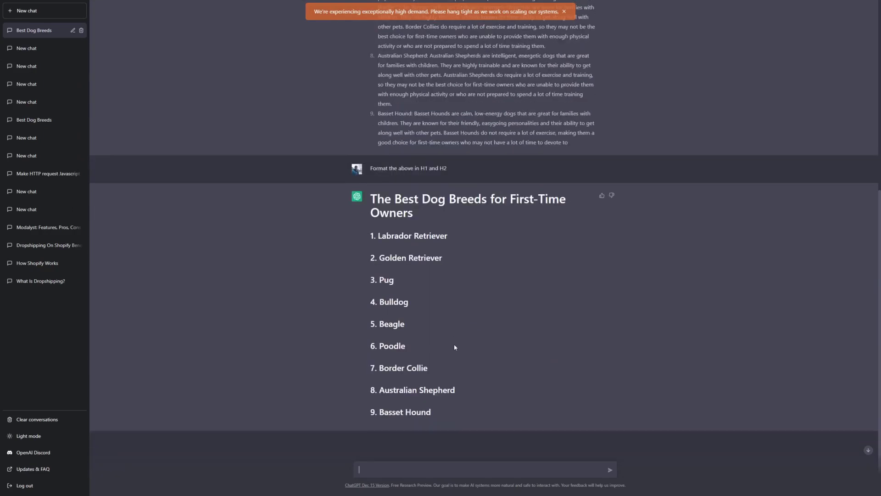
{"action": "scroll", "coordinate": [454, 346], "scroll_direction": "up", "scroll_amount": 5}
{"action": "scroll", "coordinate": [367, 166], "scroll_direction": "down", "scroll_amount": 4}
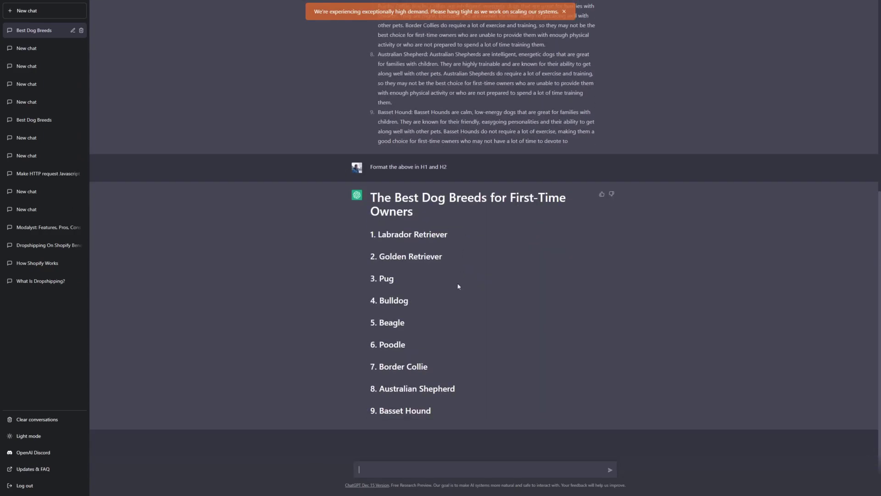
{"action": "scroll", "coordinate": [459, 287], "scroll_direction": "up", "scroll_amount": 6}
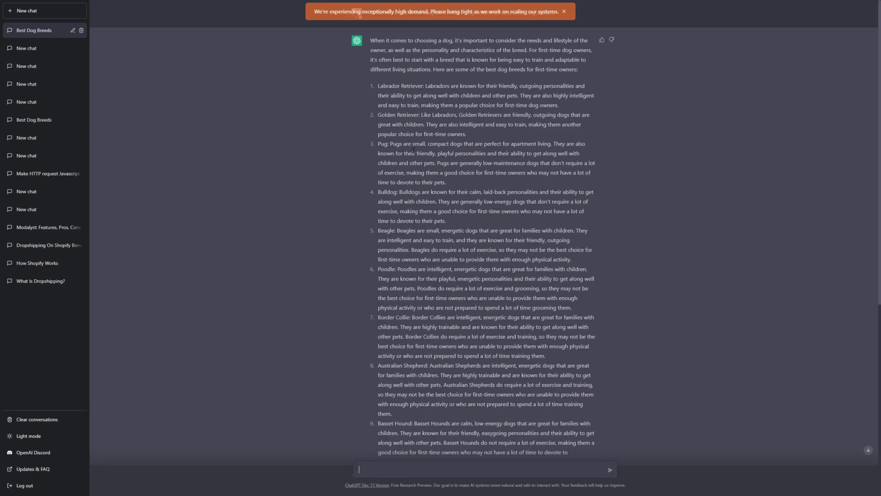
{"action": "scroll", "coordinate": [413, 150], "scroll_direction": "down", "scroll_amount": 7}
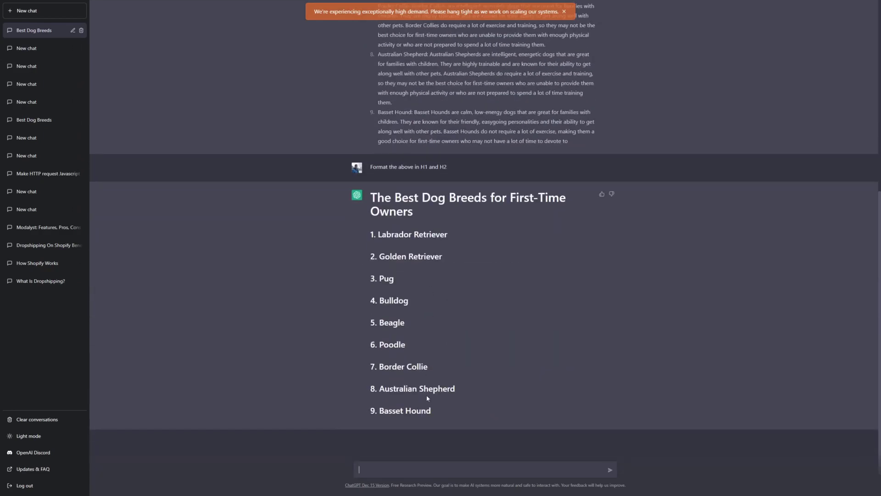
Highlight the formatted breed headings, the formatting request and the Basset Hound paragraph for reference, then clear each selection
{"action": "left_click_drag", "start_coordinate": [373, 195], "coordinate": [458, 405]}
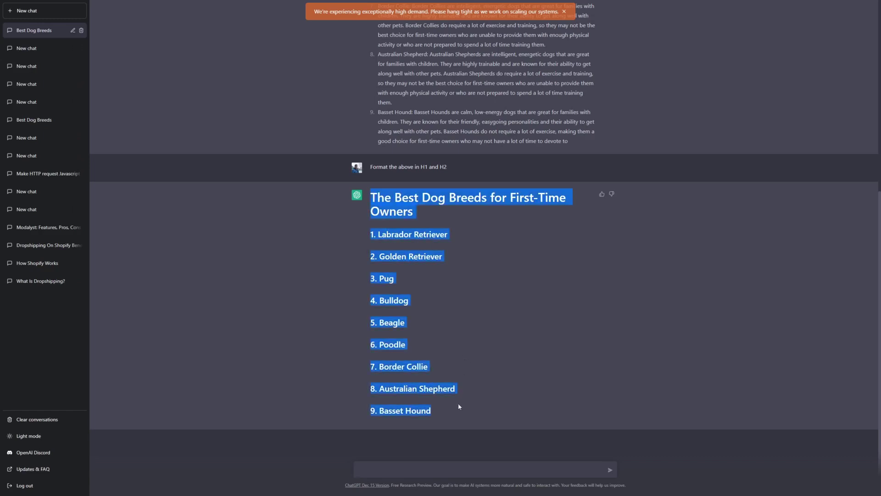
{"action": "left_click", "coordinate": [451, 409]}
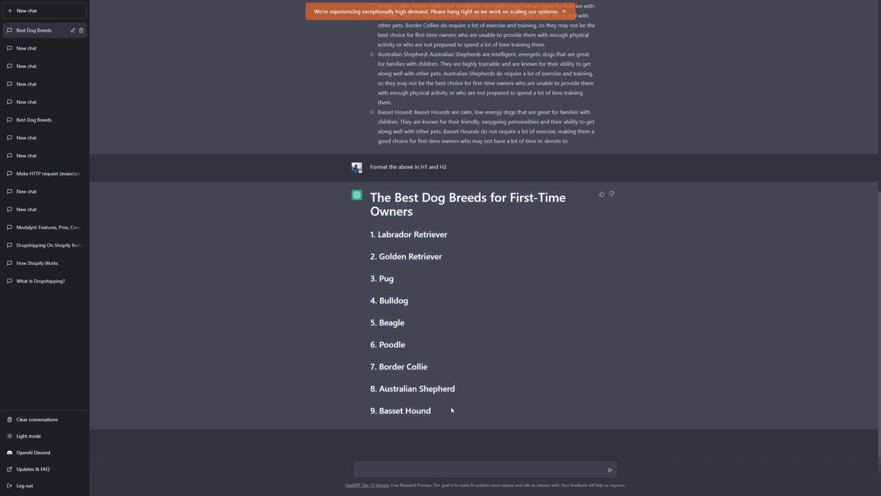
{"action": "left_click_drag", "start_coordinate": [370, 167], "coordinate": [402, 167]}
{"action": "left_click", "coordinate": [401, 167]}
{"action": "scroll", "coordinate": [361, 220], "scroll_direction": "up", "scroll_amount": 4}
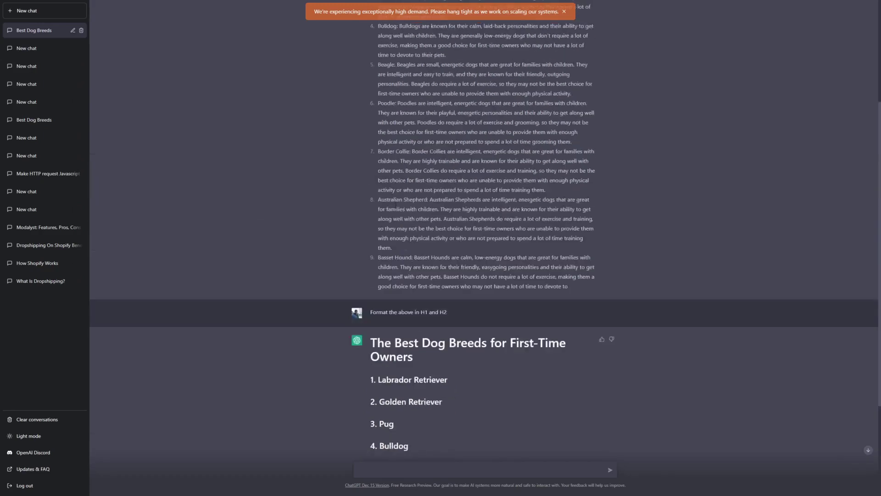
{"action": "scroll", "coordinate": [361, 221], "scroll_direction": "down", "scroll_amount": 4}
{"action": "mouse_move", "coordinate": [569, 141]}
{"action": "left_mouse_down"}
{"action": "mouse_move", "coordinate": [379, 109]}
{"action": "mouse_move", "coordinate": [592, 133]}
{"action": "mouse_move", "coordinate": [573, 139]}
{"action": "left_mouse_up"}
{"action": "left_click", "coordinate": [380, 110]}
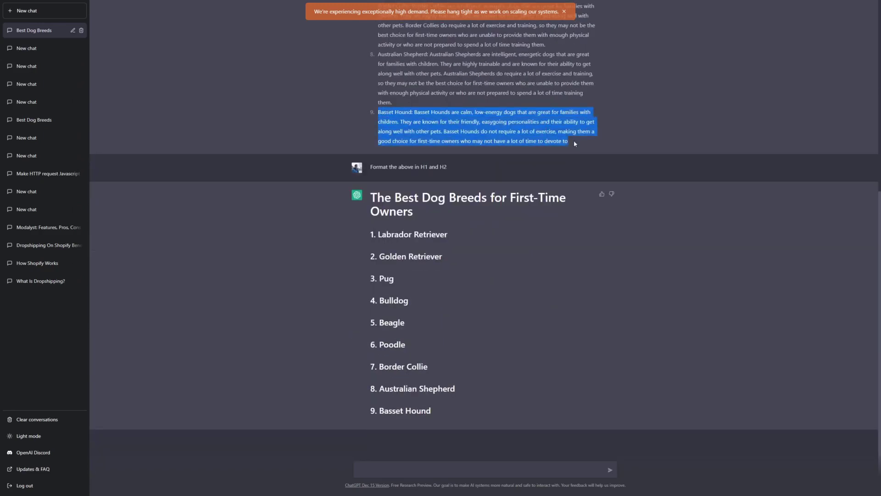
{"action": "left_click", "coordinate": [574, 140]}
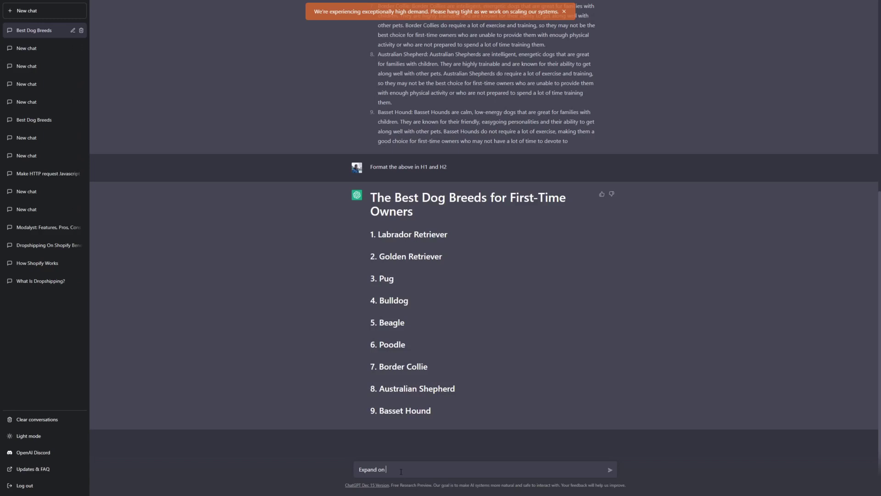
Complete and send 'Expand on basset hound', then review the Basset Hound paragraph in item 9
{"action": "type", "text": "basset hound"}
{"action": "key", "text": "Return"}
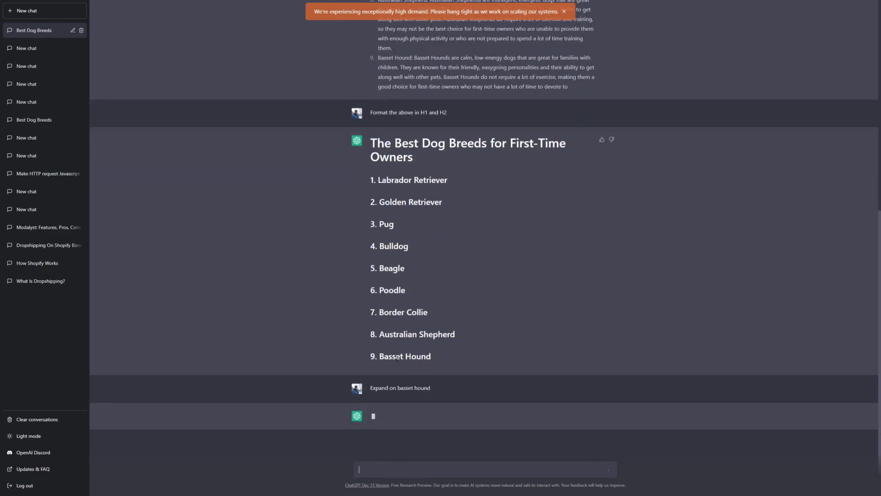
{"action": "scroll", "coordinate": [397, 359], "scroll_direction": "up", "scroll_amount": 3}
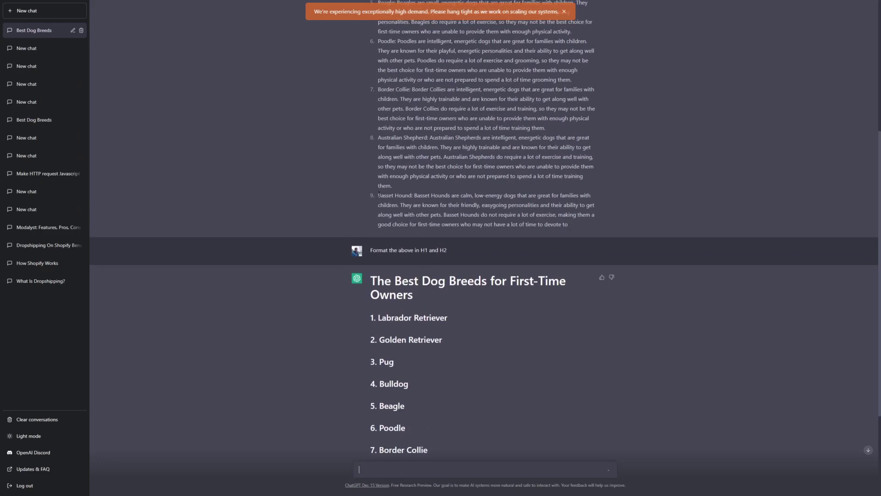
{"action": "left_click_drag", "start_coordinate": [378, 196], "coordinate": [569, 225]}
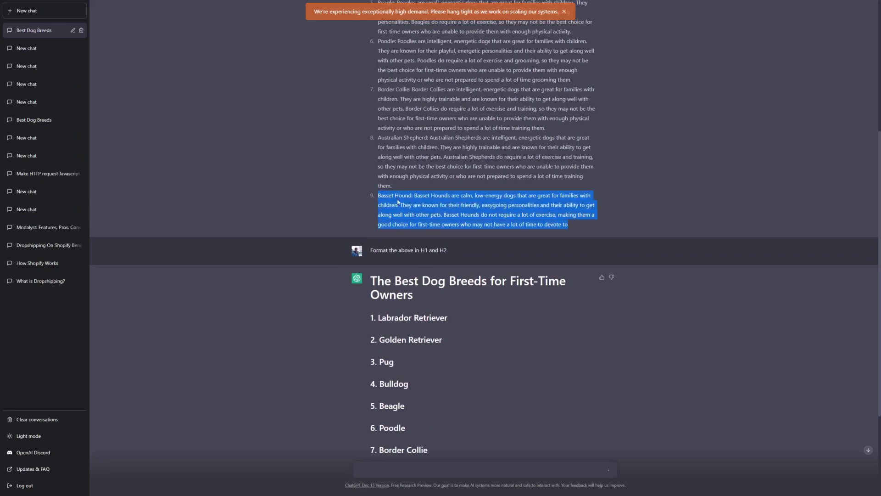
{"action": "left_click", "coordinate": [405, 467]}
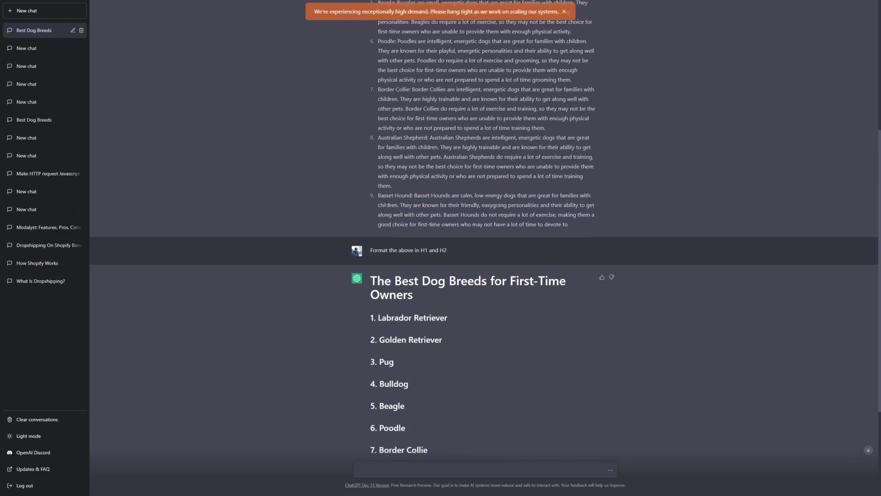
{"action": "scroll", "coordinate": [406, 467], "scroll_direction": "down", "scroll_amount": 6}
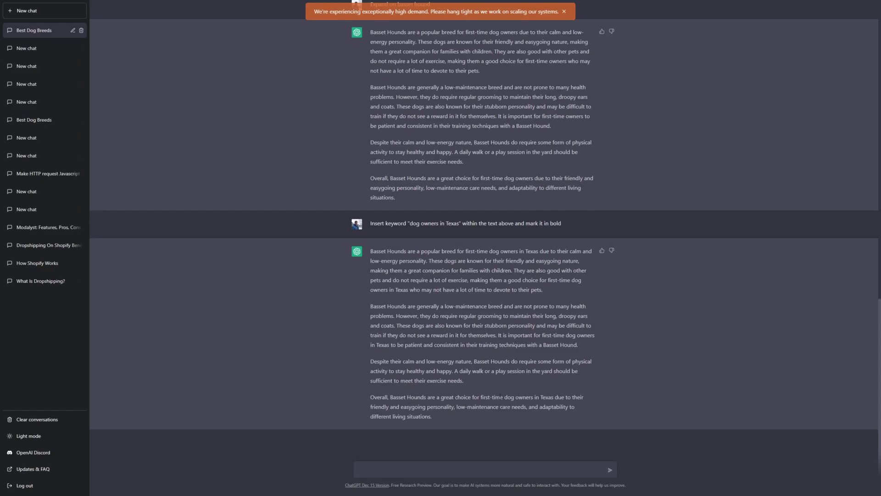
{"action": "left_click_drag", "start_coordinate": [505, 397], "coordinate": [554, 397]}
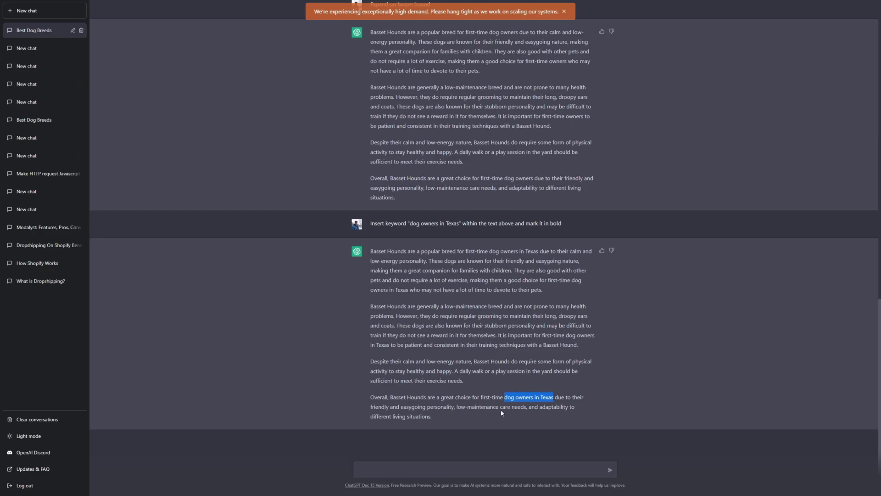
{"action": "scroll", "coordinate": [302, 217], "scroll_direction": "up", "scroll_amount": 15}
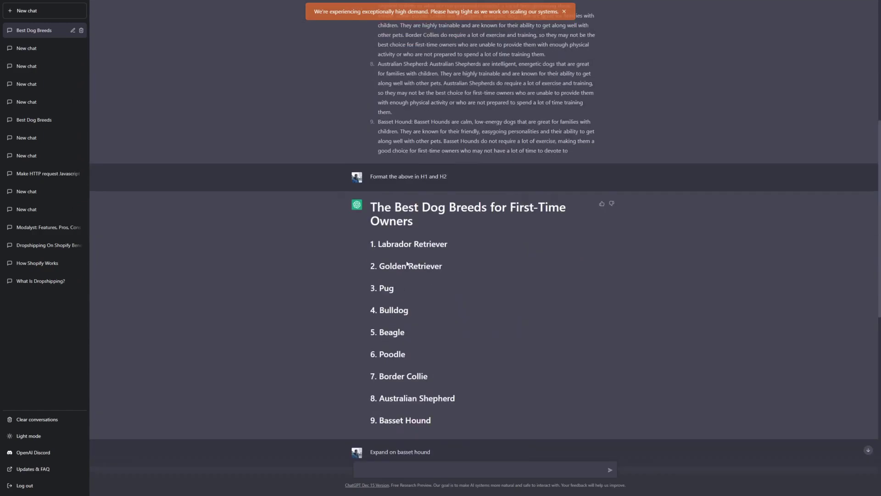
{"action": "scroll", "coordinate": [423, 239], "scroll_direction": "up", "scroll_amount": 2}
{"action": "scroll", "coordinate": [423, 238], "scroll_direction": "down", "scroll_amount": 15}
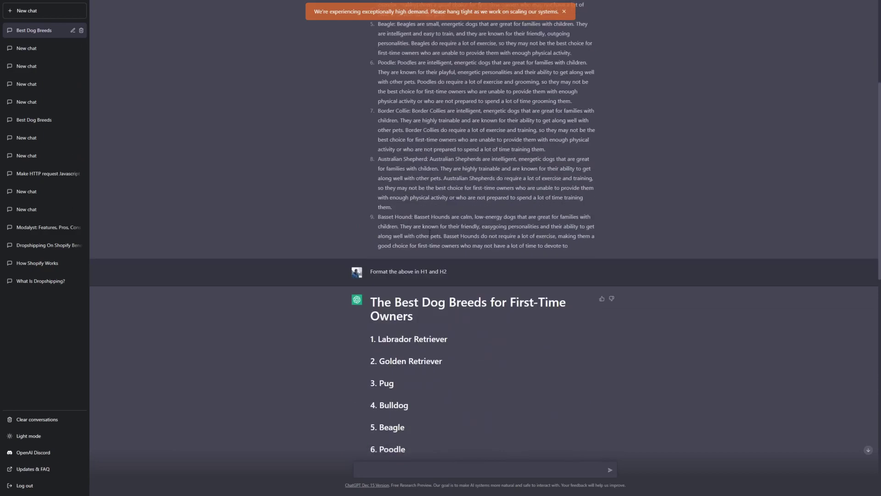
{"action": "scroll", "coordinate": [429, 233], "scroll_direction": "up", "scroll_amount": 2}
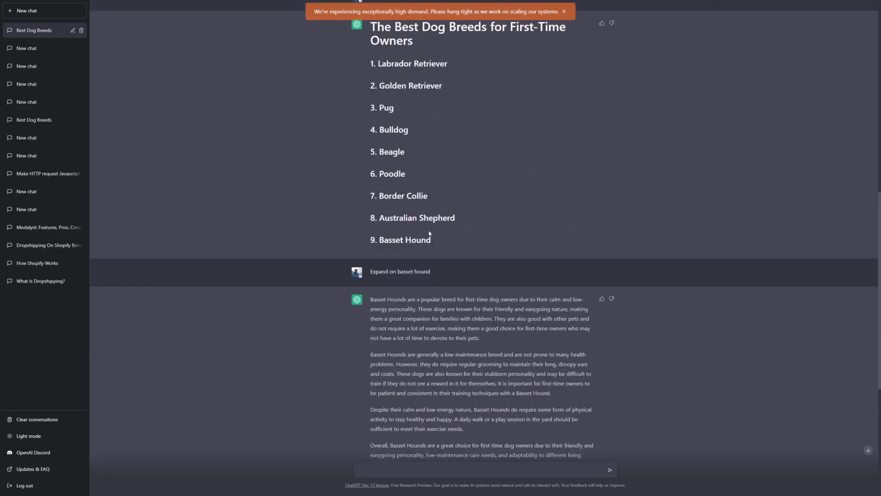
{"action": "scroll", "coordinate": [443, 244], "scroll_direction": "up", "scroll_amount": 2}
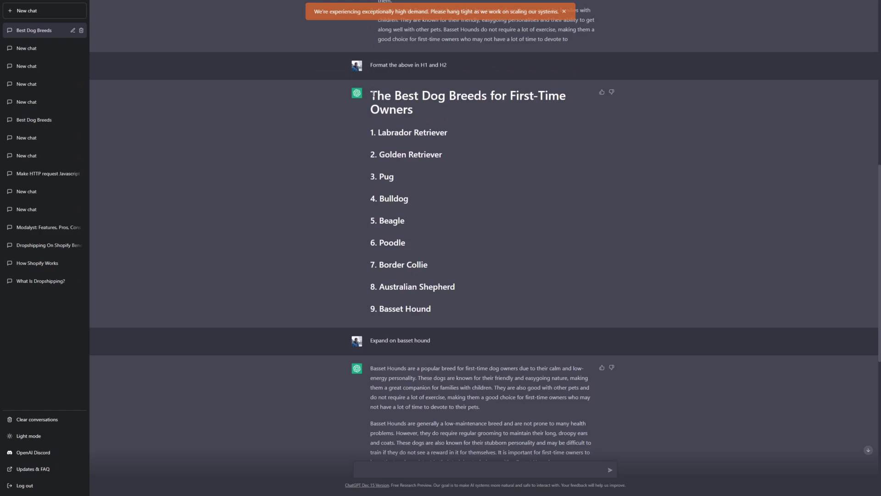
{"action": "scroll", "coordinate": [376, 101], "scroll_direction": "down", "scroll_amount": 4}
{"action": "scroll", "coordinate": [385, 110], "scroll_direction": "up", "scroll_amount": 2}
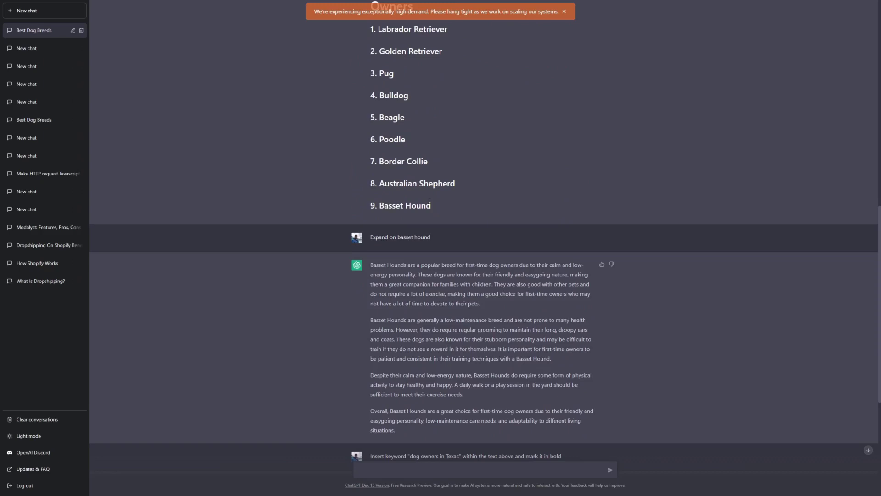
{"action": "scroll", "coordinate": [434, 229], "scroll_direction": "down", "scroll_amount": 4}
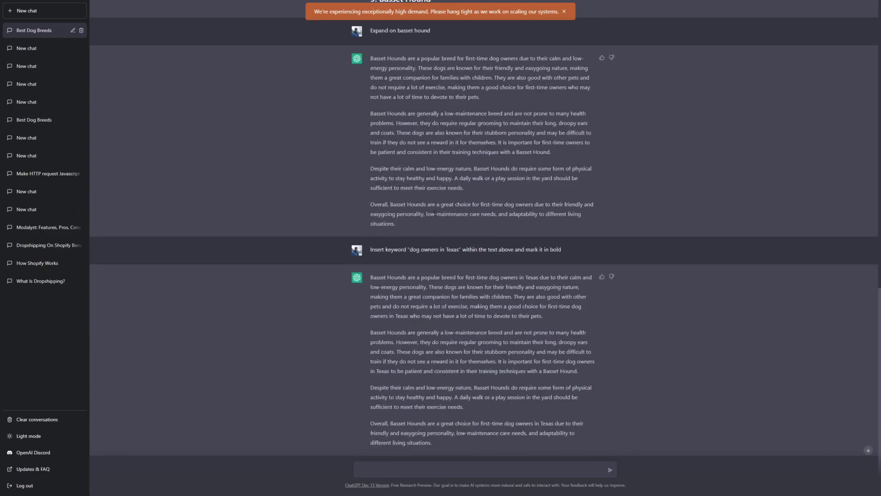
{"action": "scroll", "coordinate": [433, 217], "scroll_direction": "down", "scroll_amount": 1}
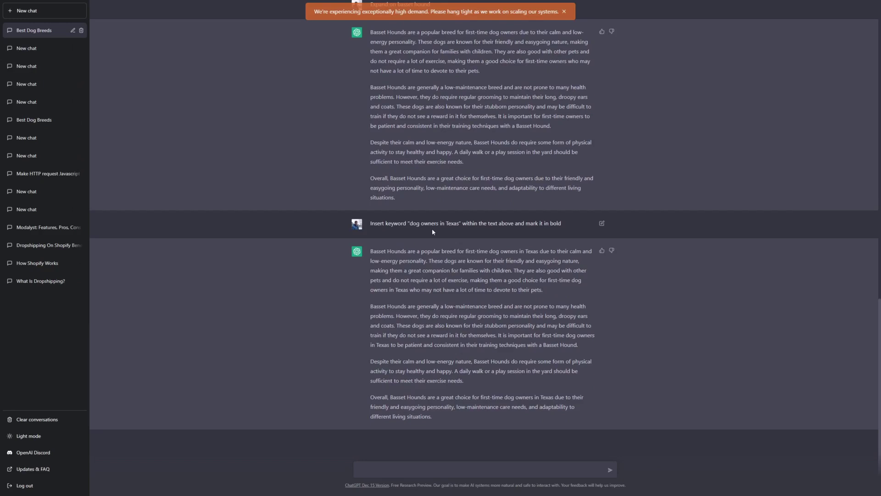
{"action": "scroll", "coordinate": [431, 228], "scroll_direction": "up", "scroll_amount": 8}
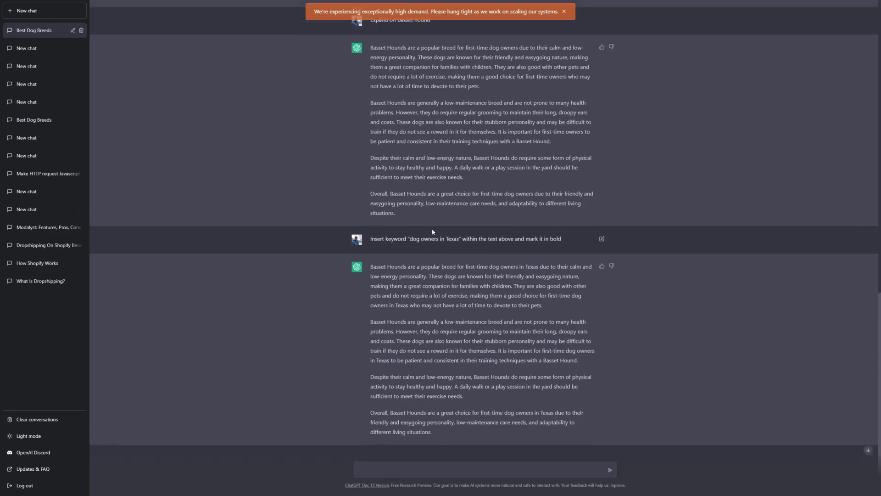